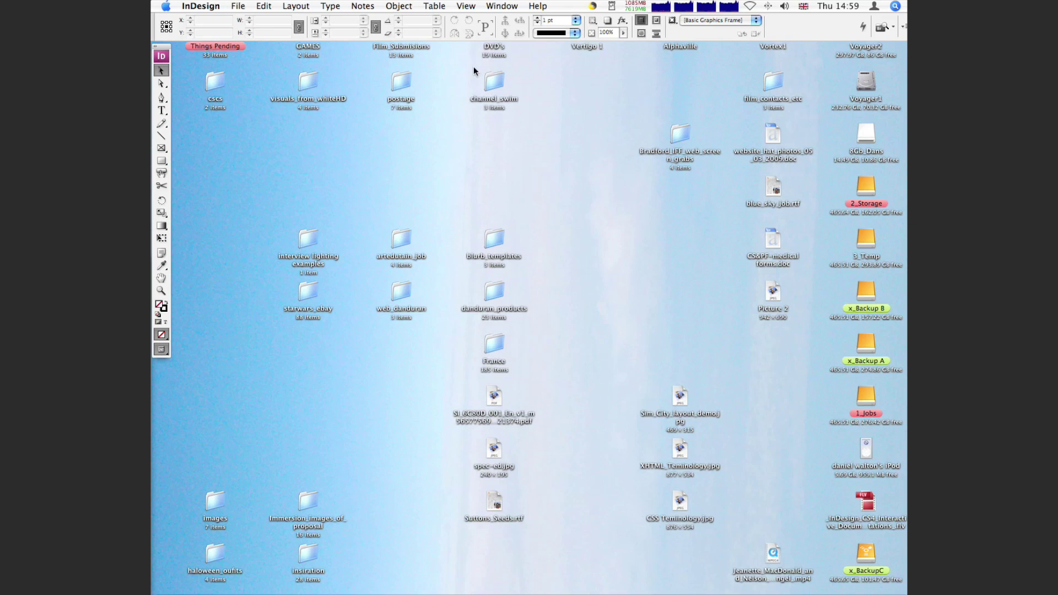
- Create a one-page A4 facing-pages document with 12.7 mm margins
left_click(244, 6)
mouse_move(242, 22)
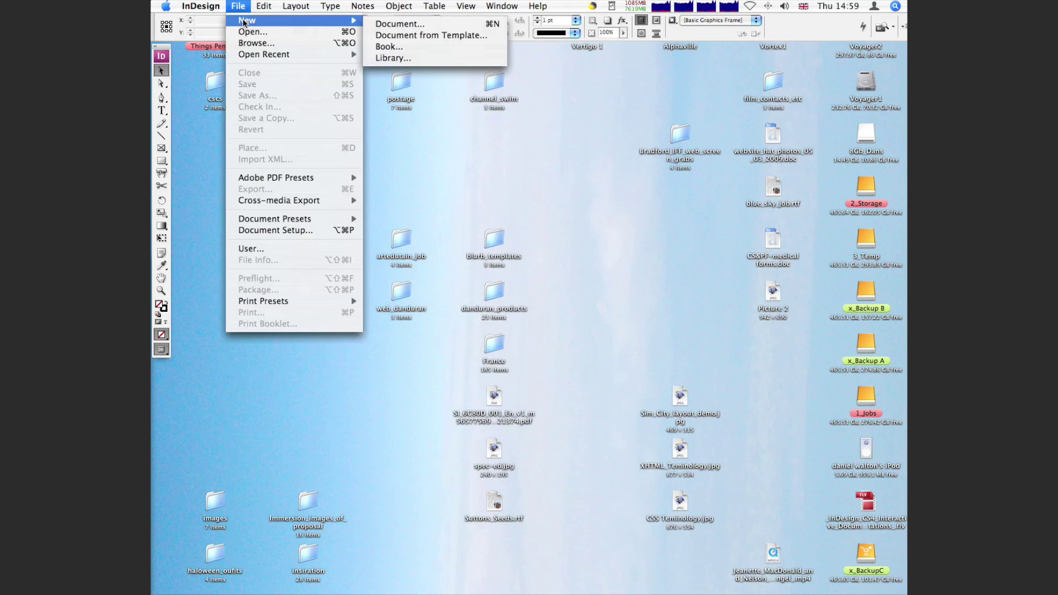
left_click(395, 25)
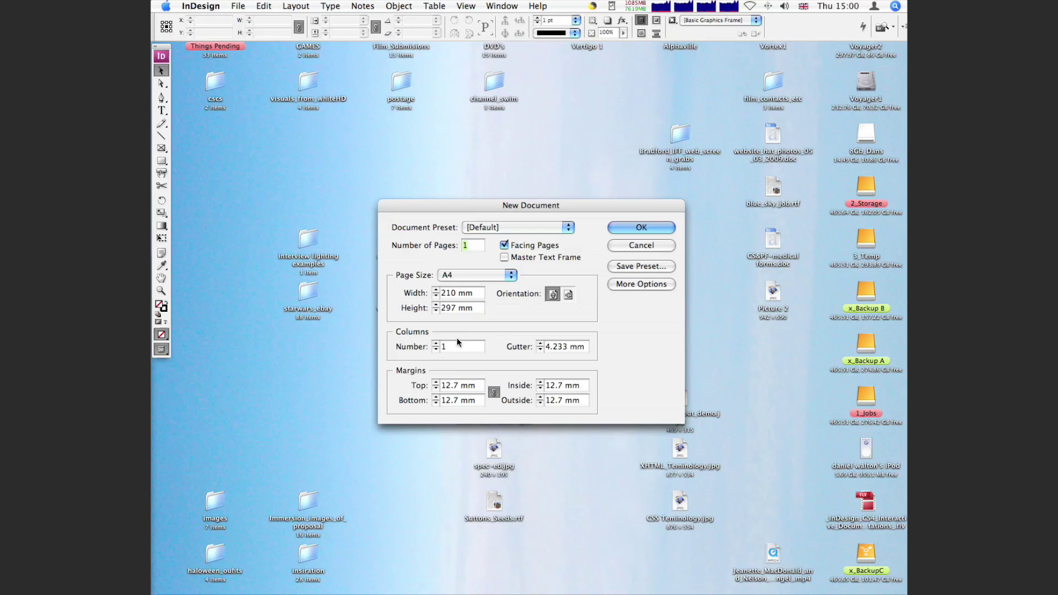
left_click(639, 227)
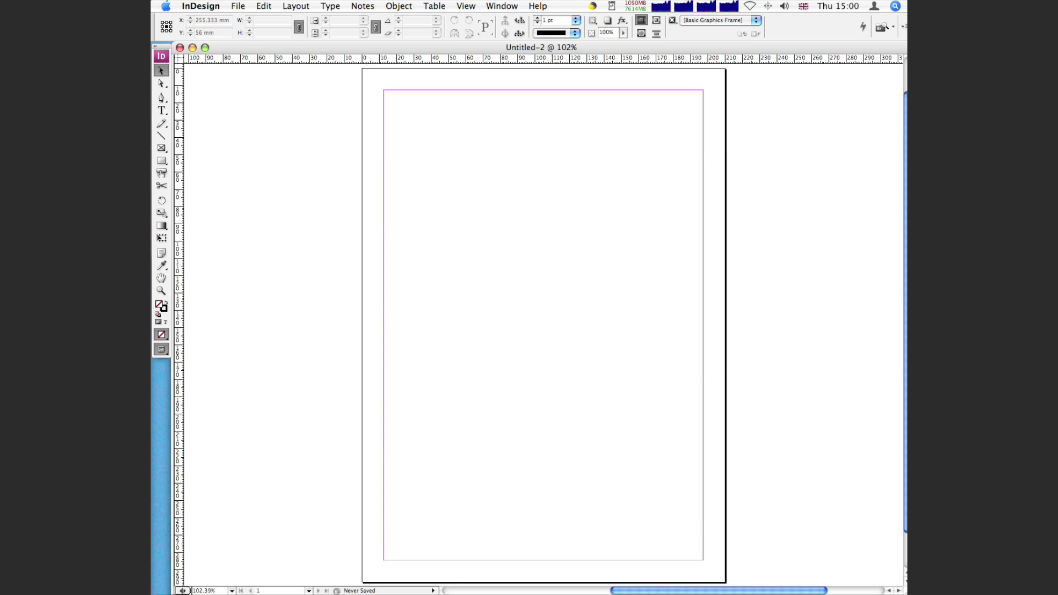
- Dock the Pages panel beside the document, add pages 2–3, then delete that spread
left_click_drag(904, 83, 792, 54)
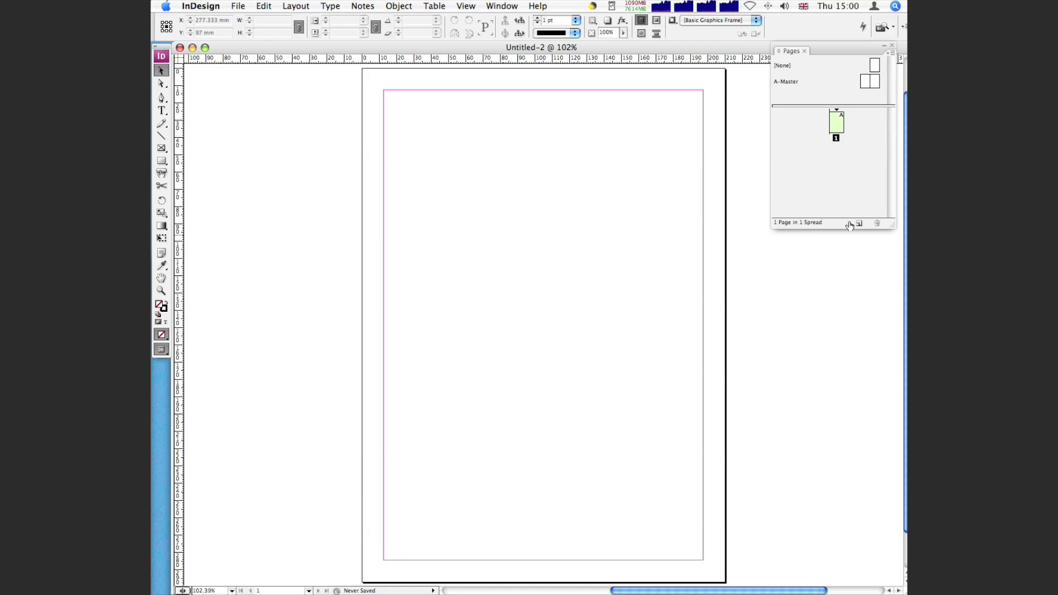
left_click(858, 223)
left_click(858, 223)
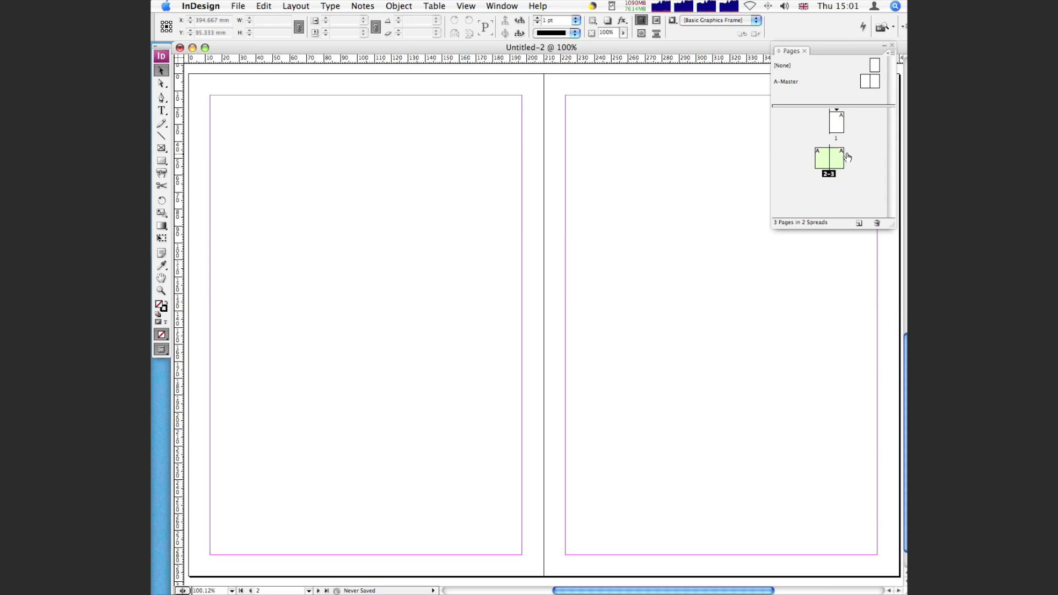
left_click_drag(848, 157, 877, 223)
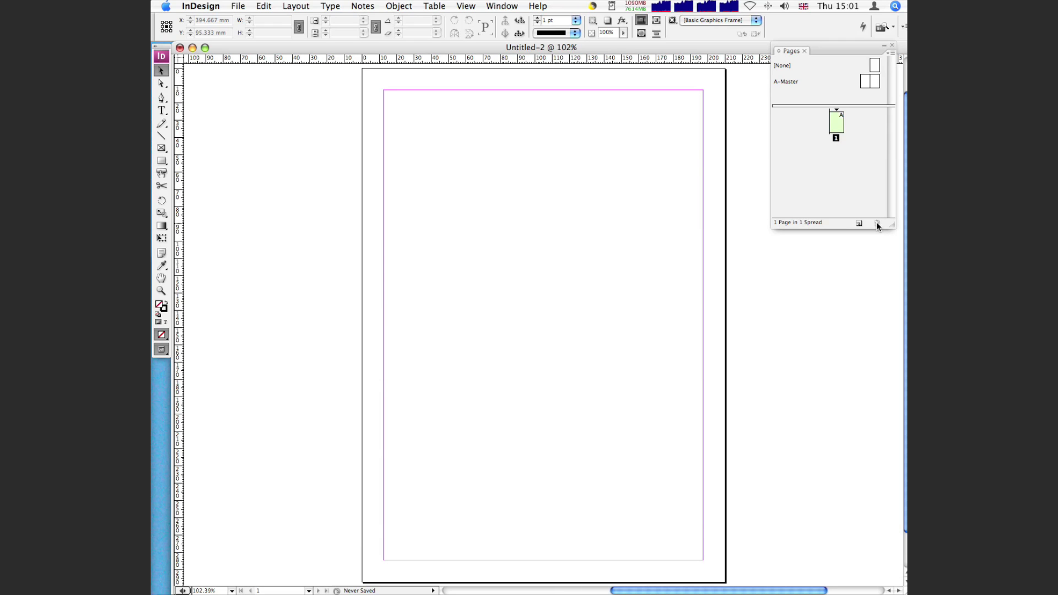
- Open A-Master and draw a small text frame at the bottom of its left page
double_click(868, 82)
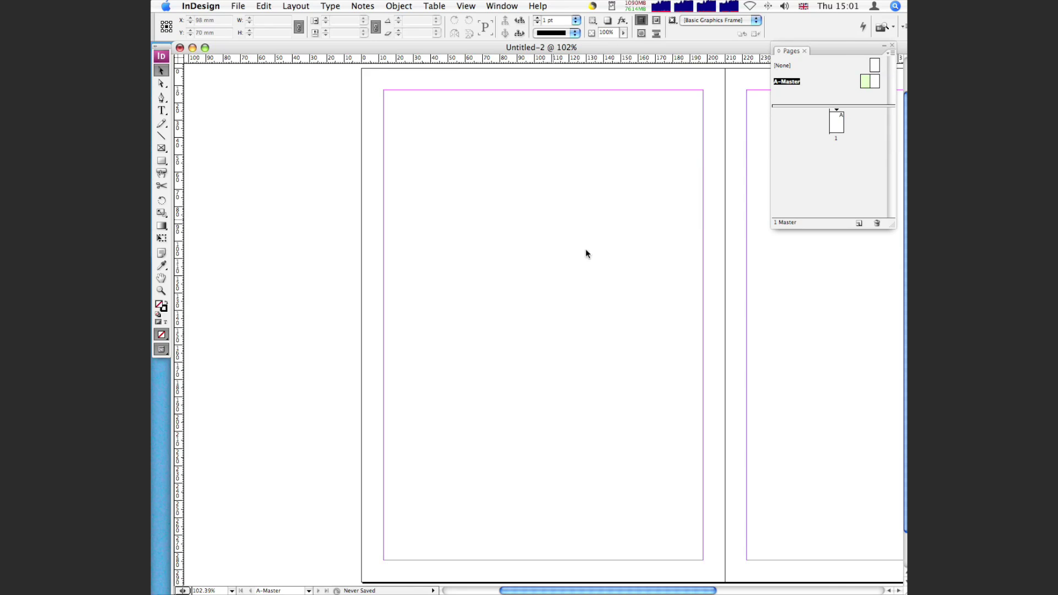
left_click(162, 110)
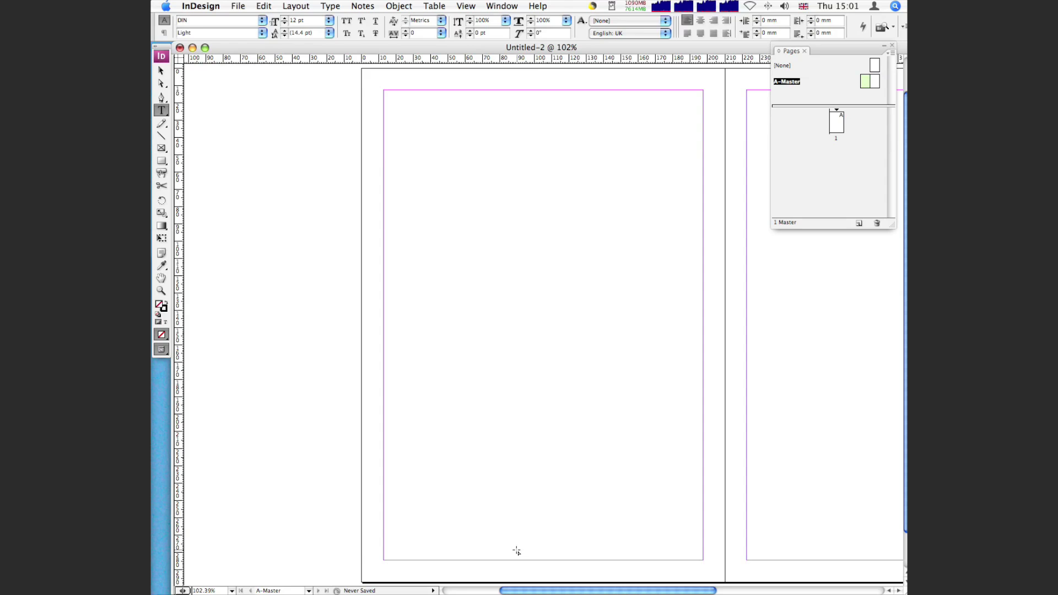
mouse_move(515, 550)
left_mouse_down()
mouse_move(540, 567)
mouse_move(545, 559)
left_mouse_up()
- Insert a Current Page Number marker into the bottom text frame on the left A-Master page
right_click(533, 551)
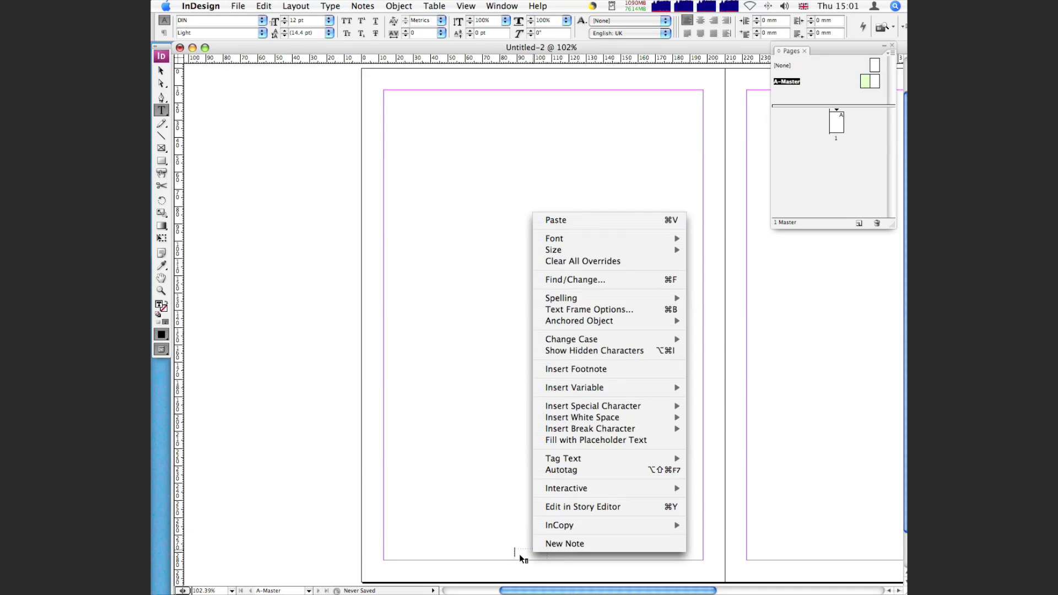
left_click(519, 554)
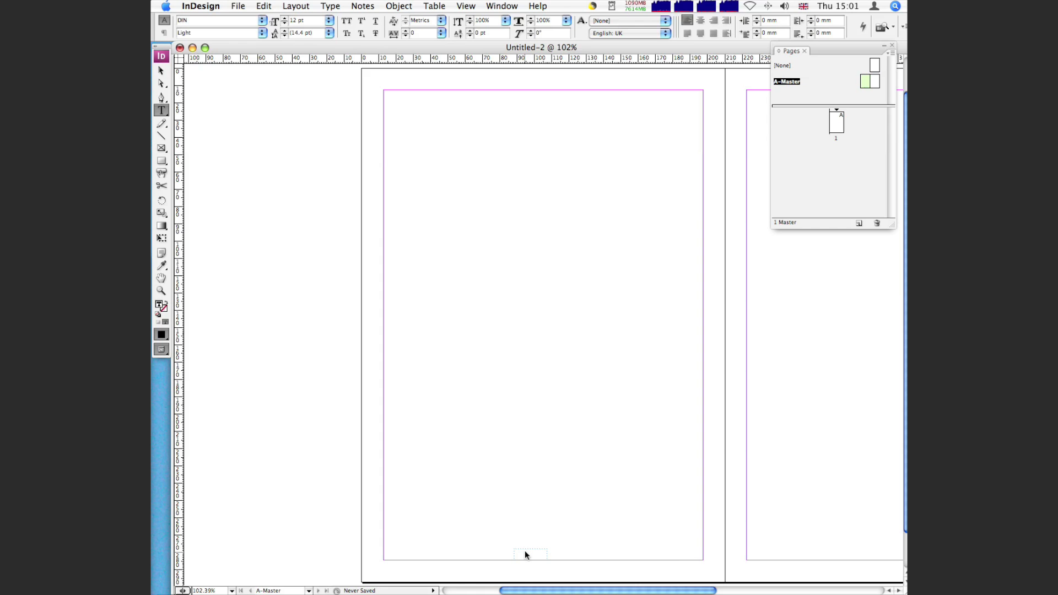
right_click(527, 550)
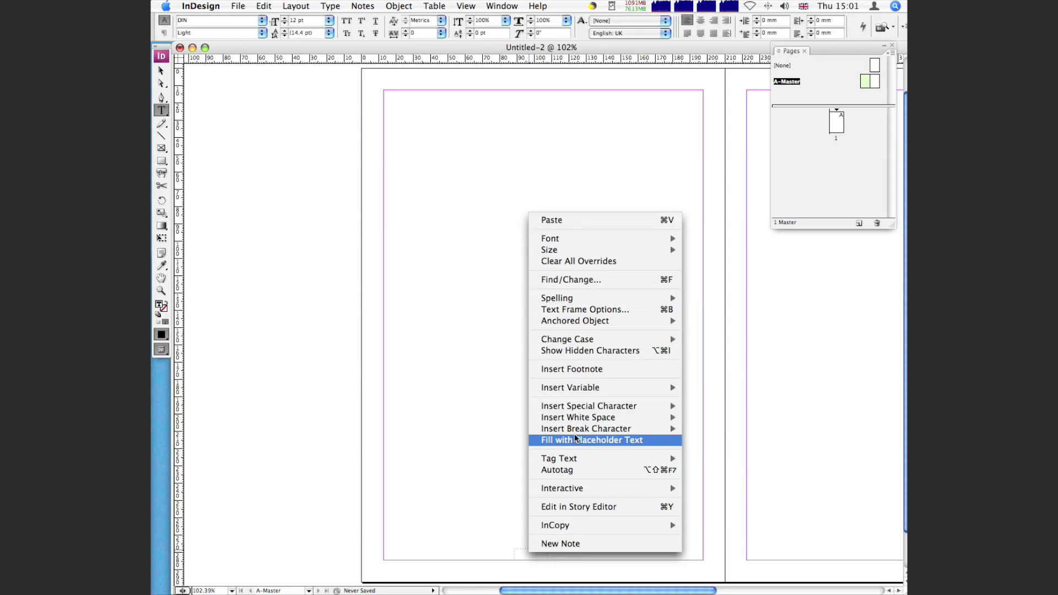
mouse_move(584, 409)
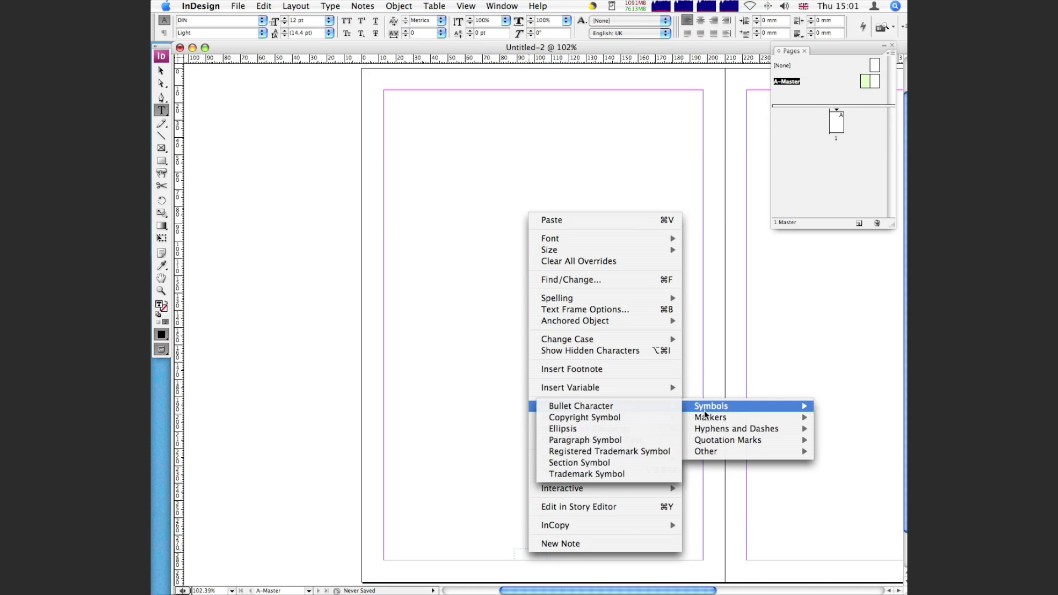
mouse_move(702, 419)
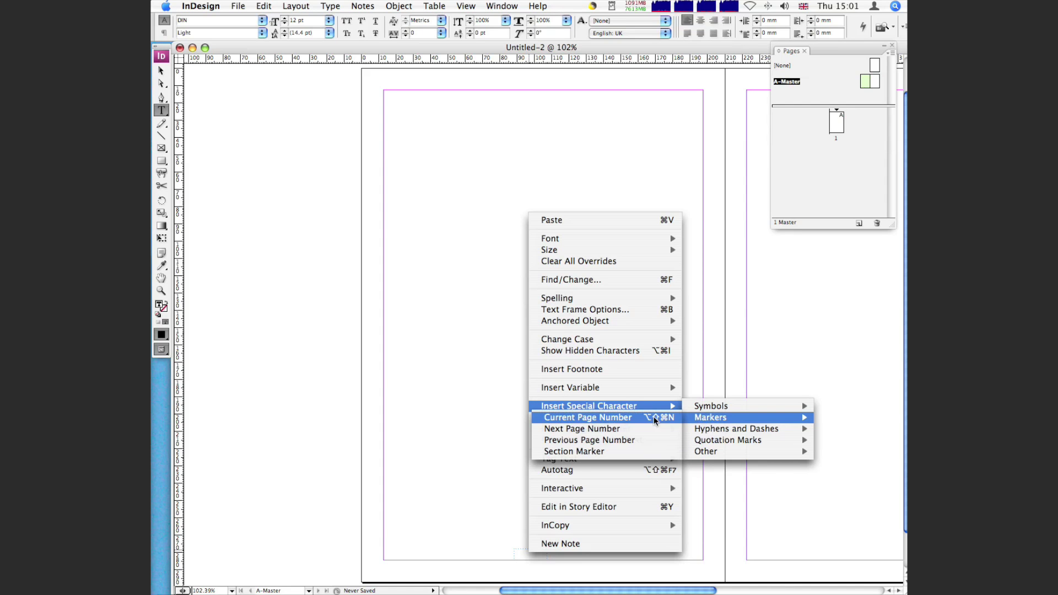
left_click(503, 422)
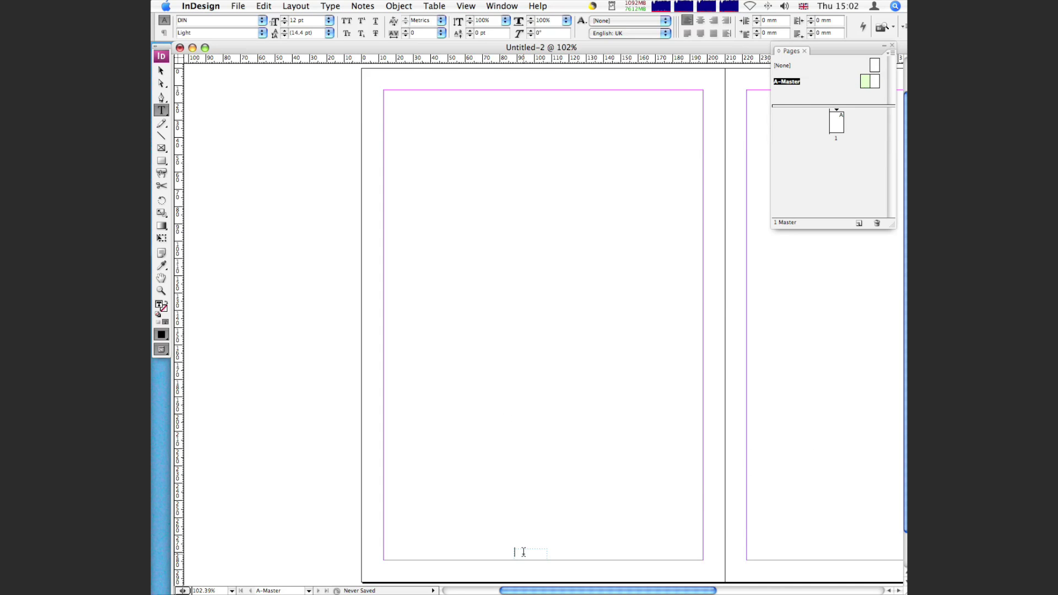
right_click(523, 552)
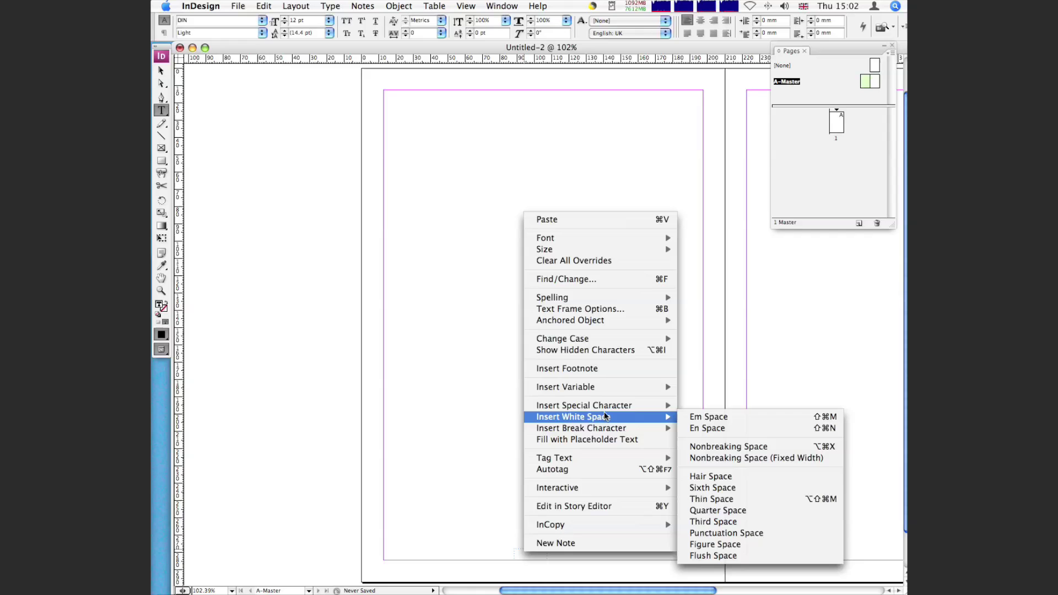
mouse_move(702, 419)
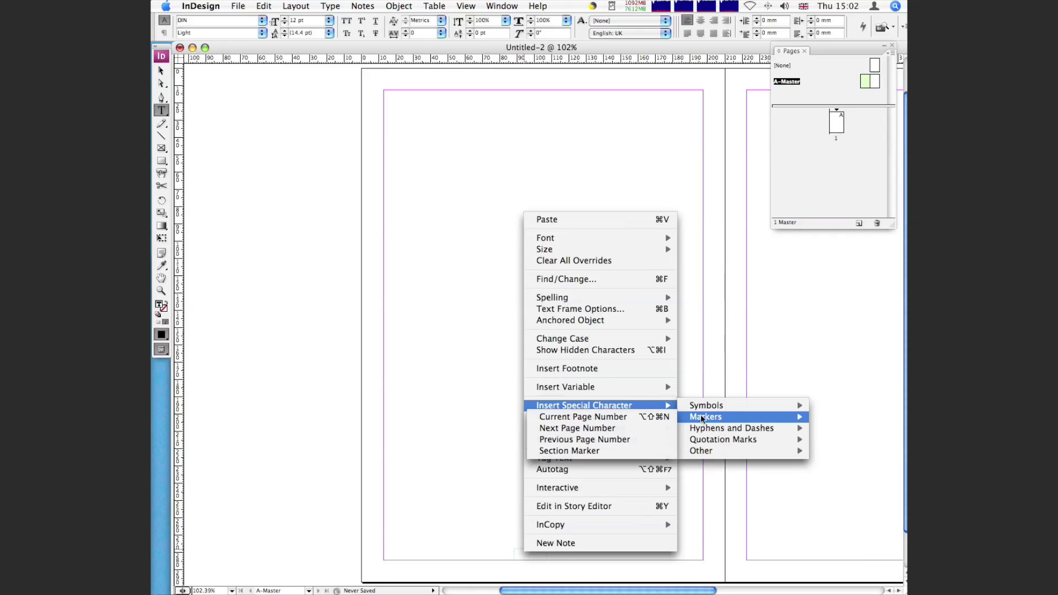
left_click(663, 417)
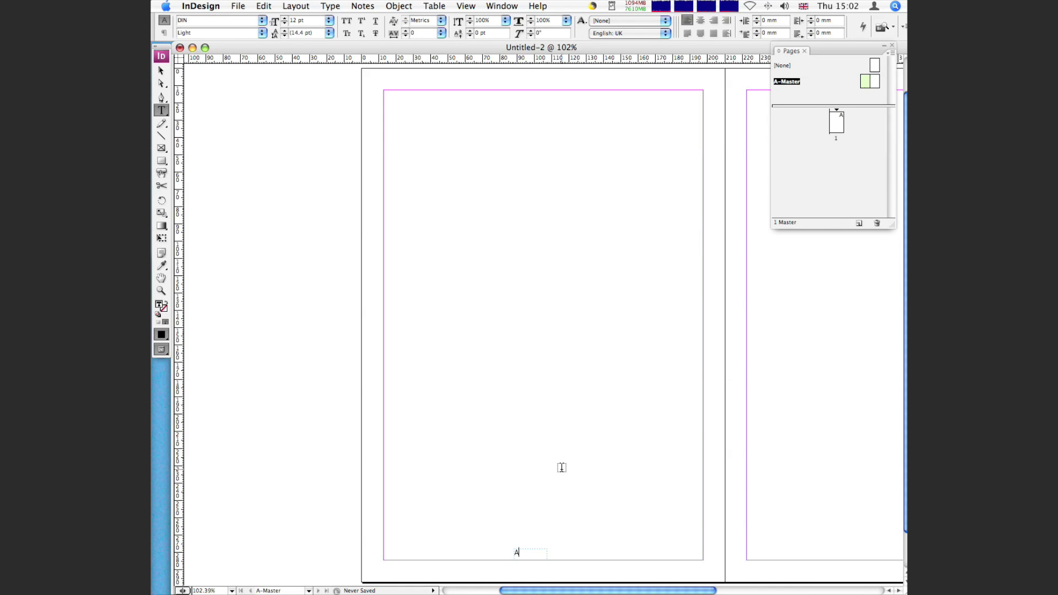
- Select the 'A' page-number marker inside its text frame
left_click(163, 72)
left_click(526, 510)
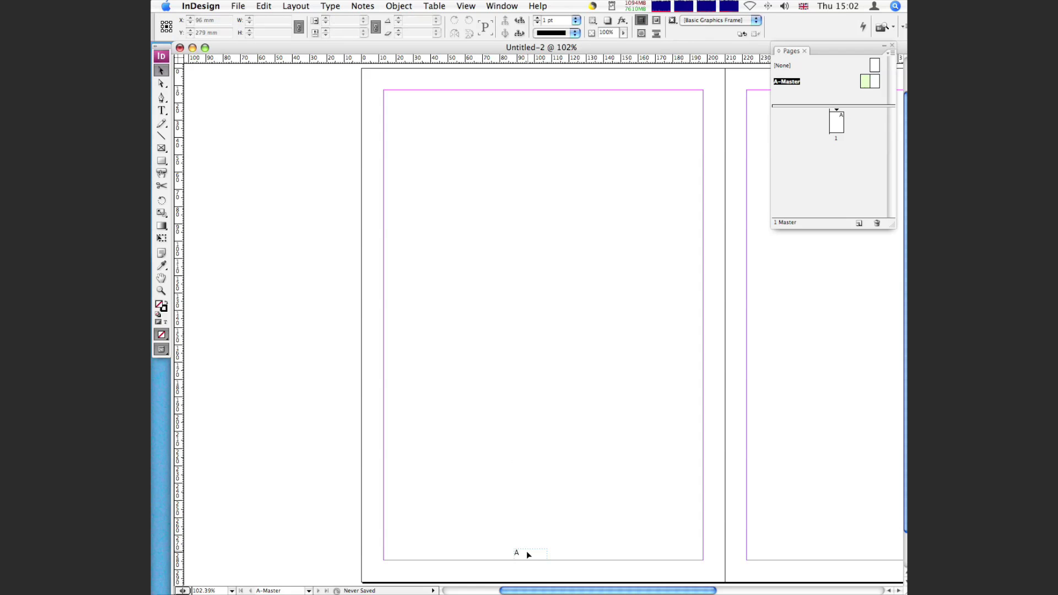
double_click(527, 553)
left_click_drag(523, 554, 491, 547)
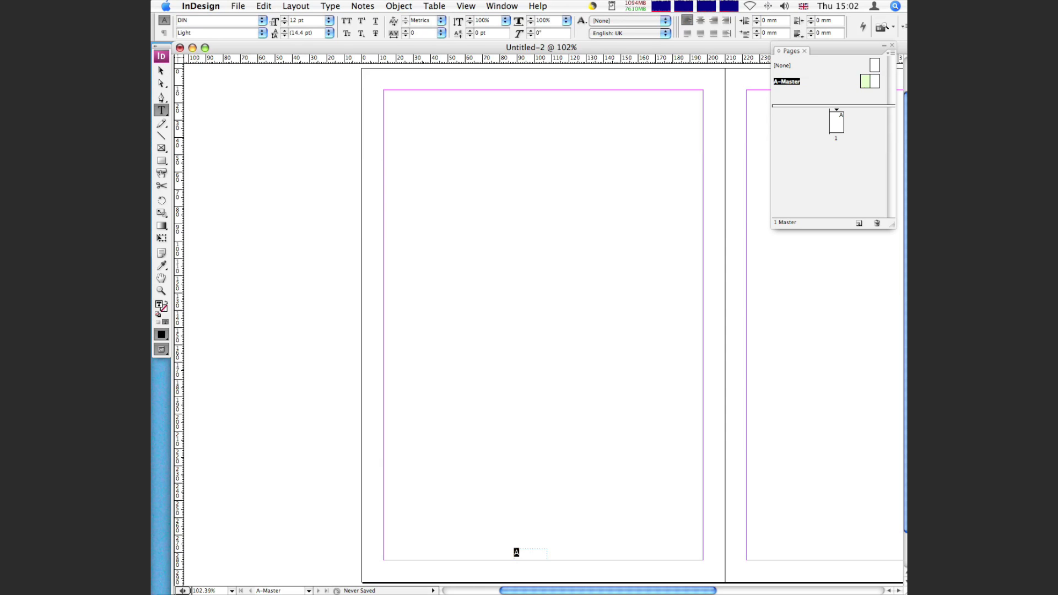
- Set the marker to Eurostile (T1) Bold at 19 pt in the Character panel
key("super+t")
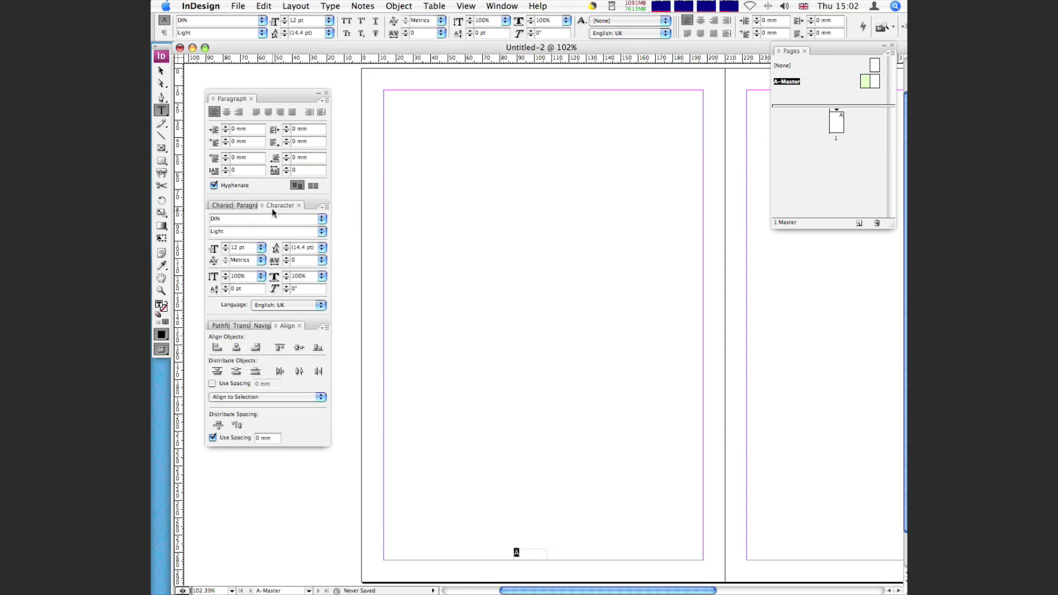
left_click(322, 221)
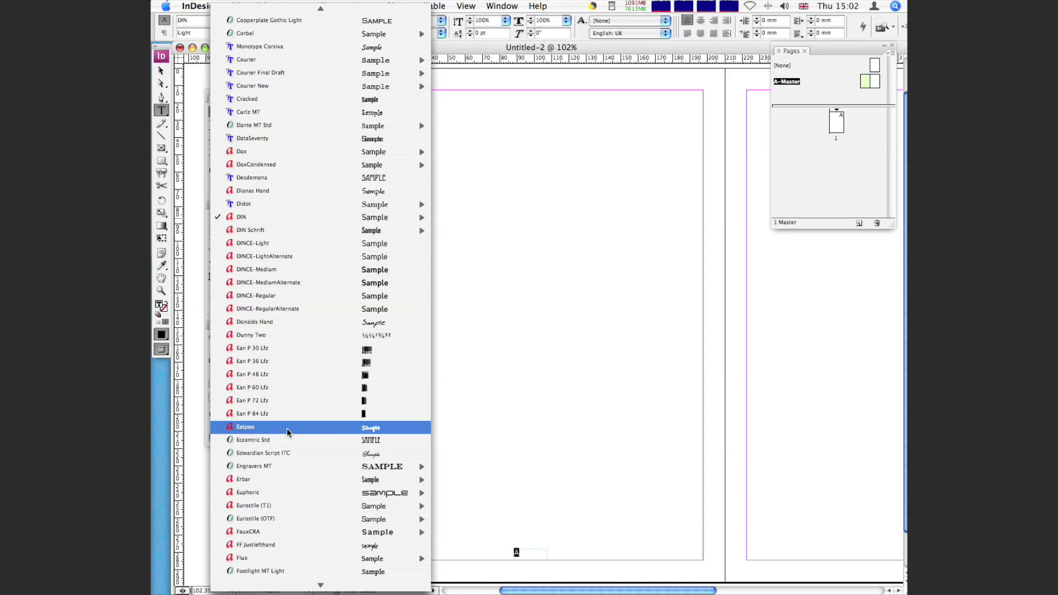
mouse_move(270, 516)
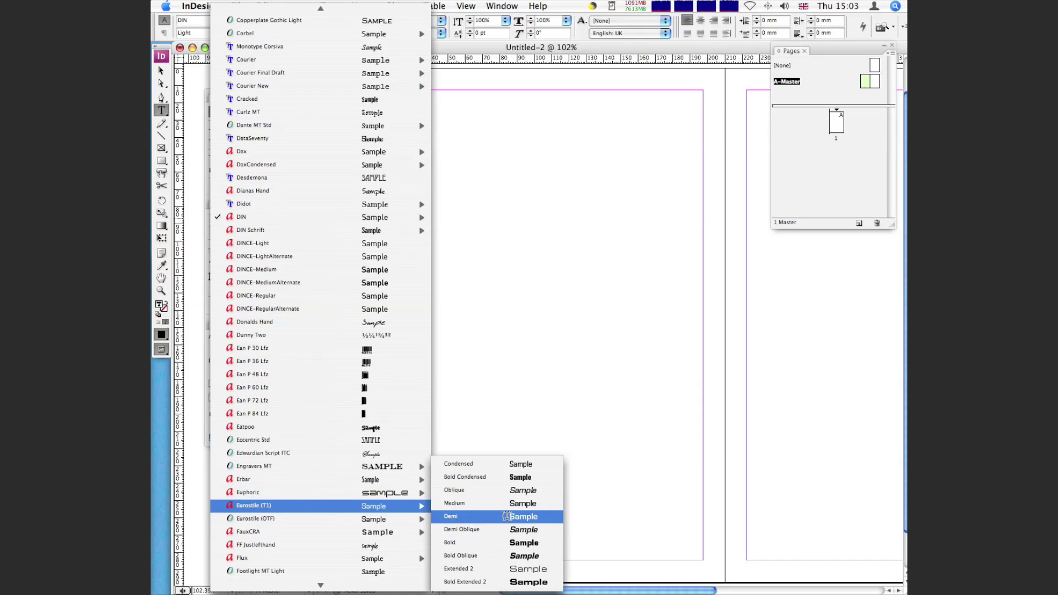
left_click(503, 540)
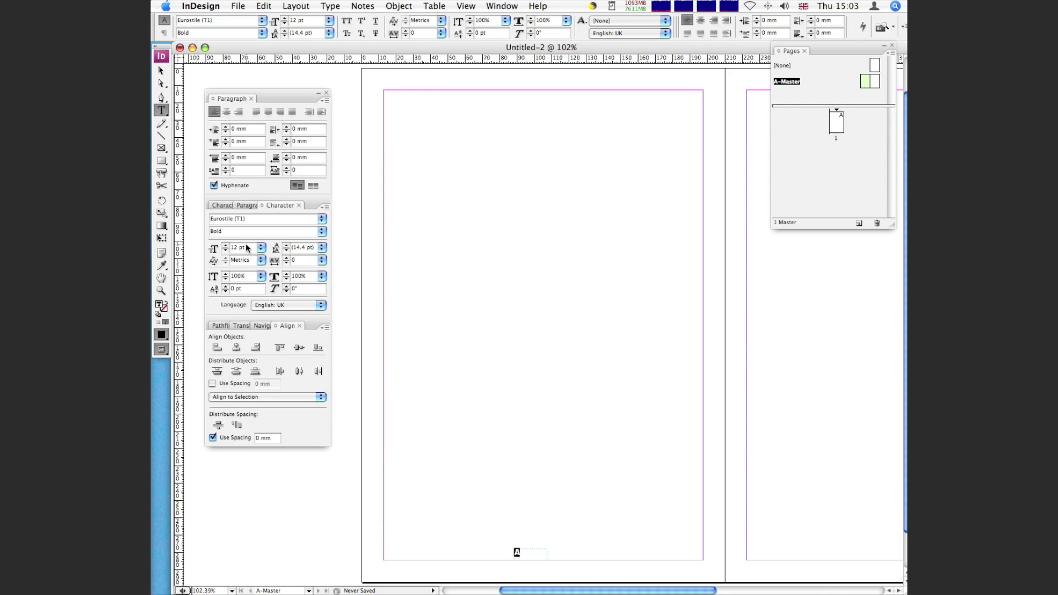
left_click(225, 246)
left_click(226, 246)
left_click(226, 246)
left_click(226, 246)
left_click(226, 246)
left_click(156, 74)
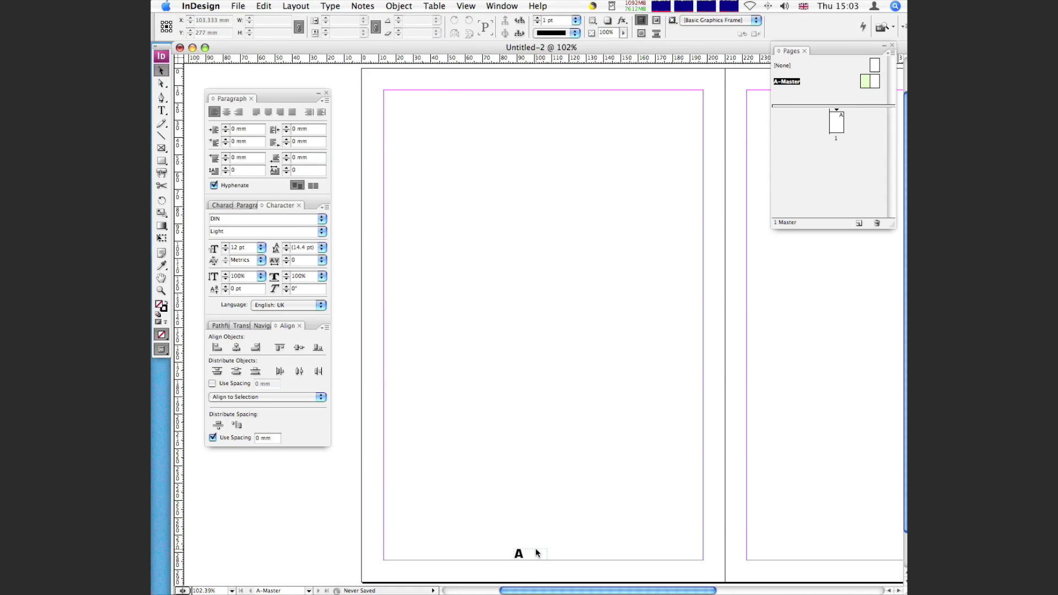
- Centre-align the page-number marker within its frame
left_click(536, 553)
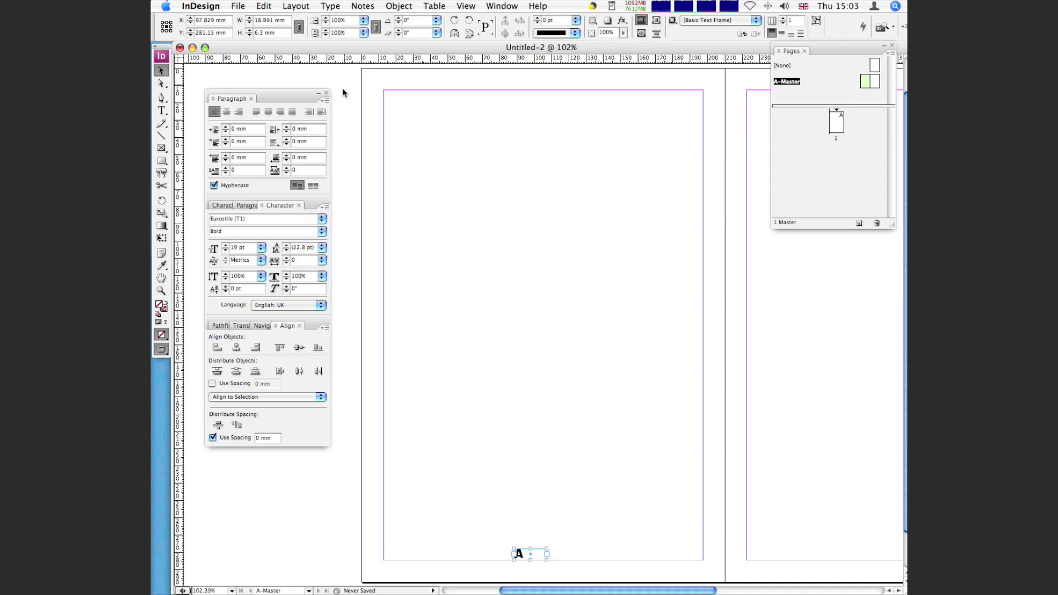
left_click(226, 112)
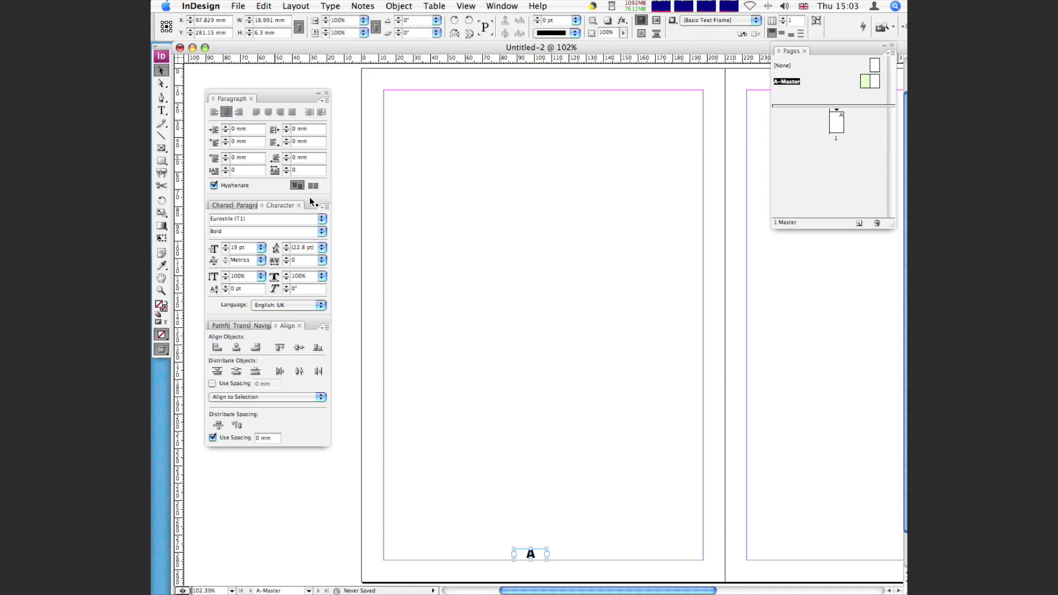
left_click(575, 555)
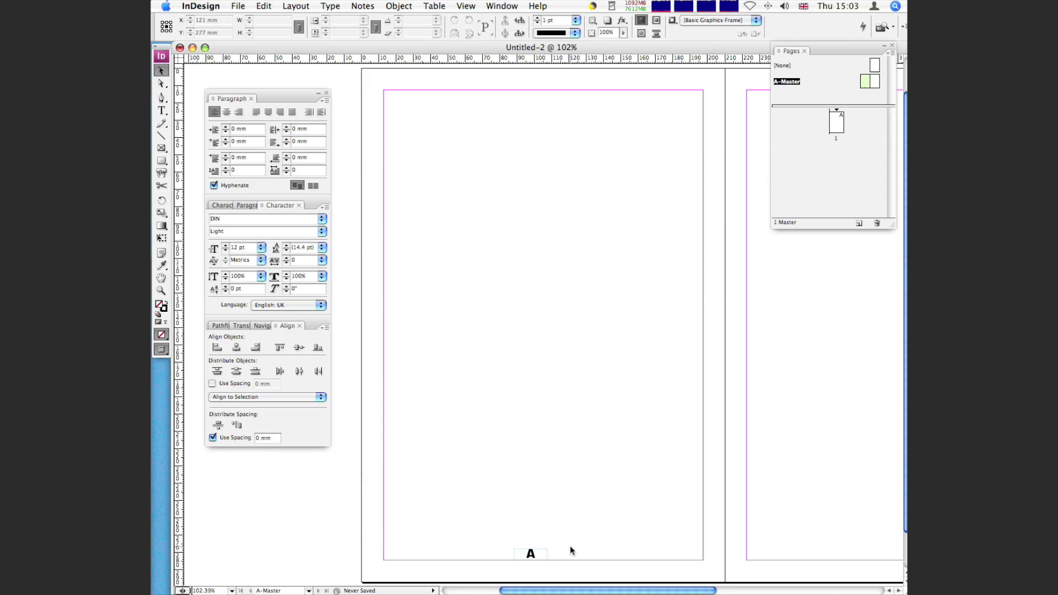
- Duplicate the page-number frame to the bottom of the right A-Master page
scroll(676, 477, "right", 5)
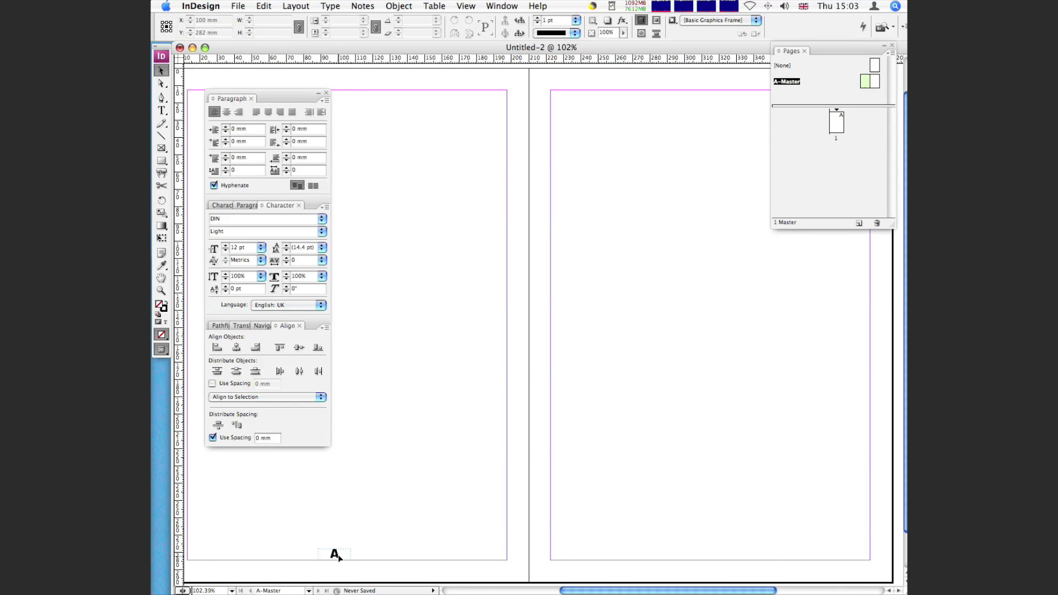
left_click(336, 554)
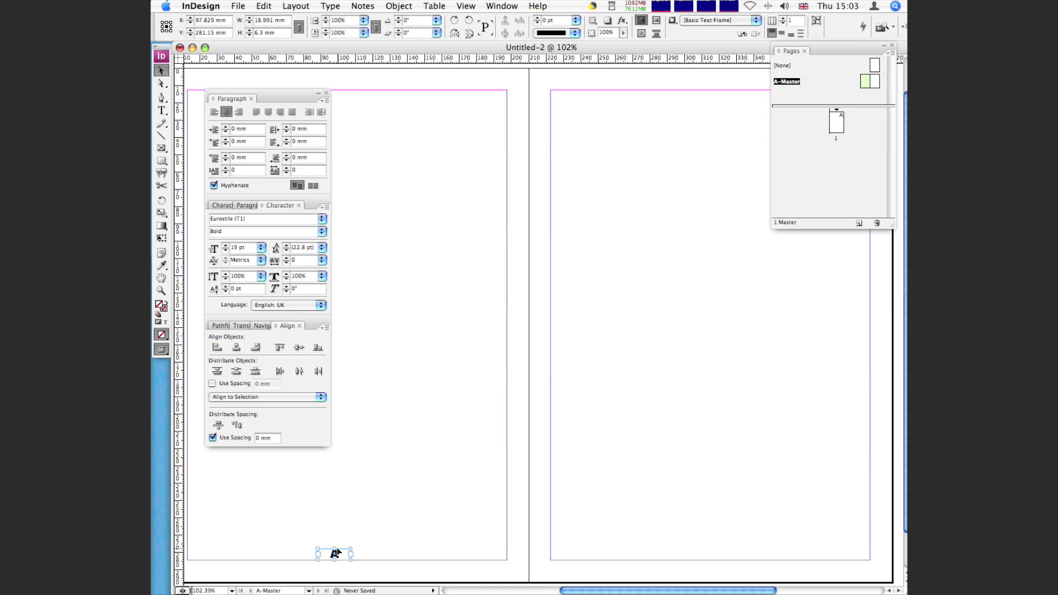
left_click_drag(339, 553, 709, 559)
left_click(686, 489)
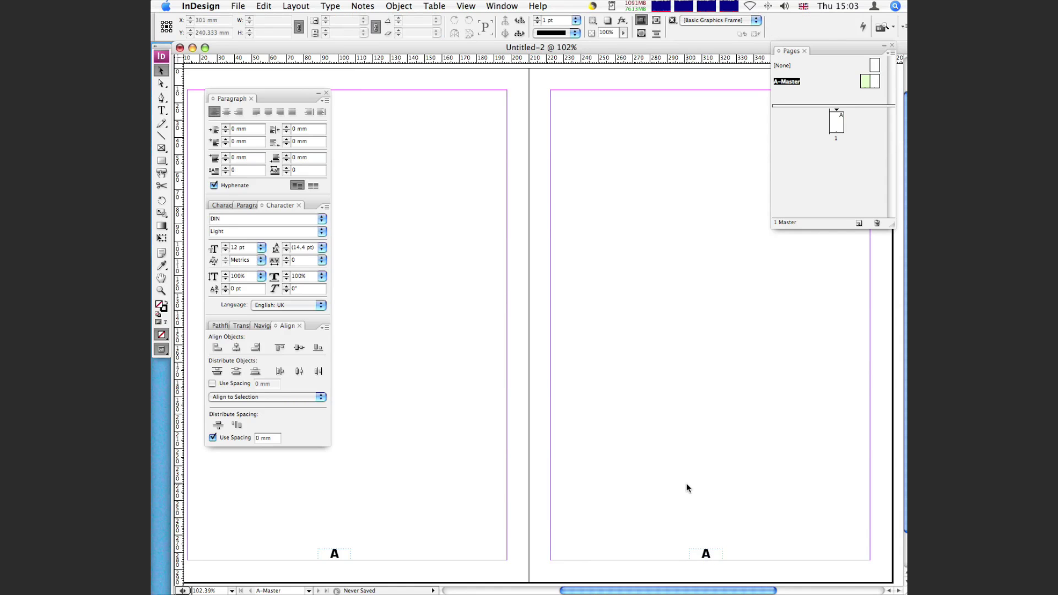
- From page 1, add four pages so the document has five numbered pages
double_click(838, 120)
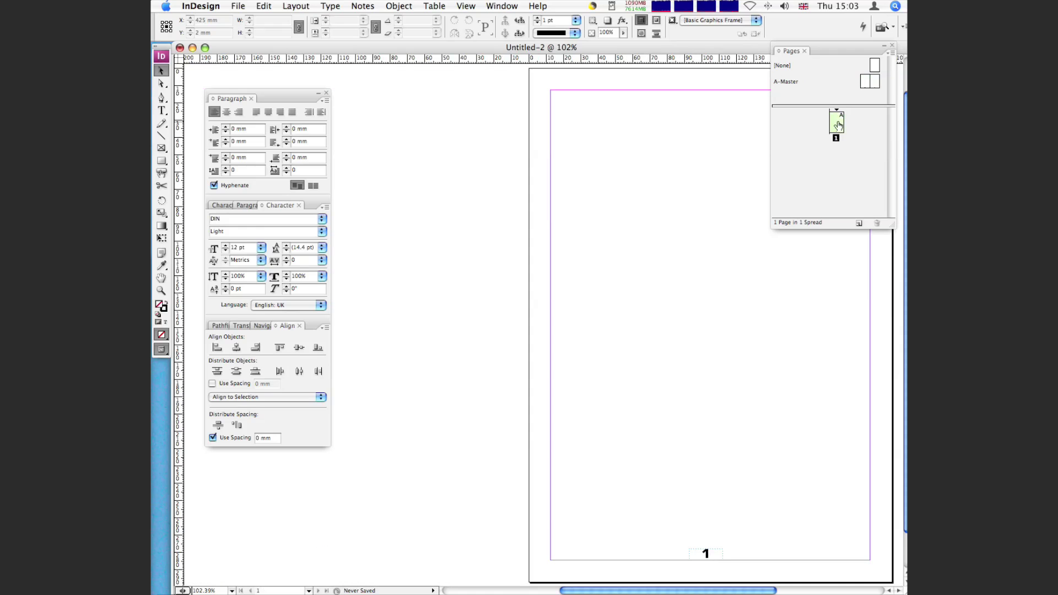
left_click(859, 223)
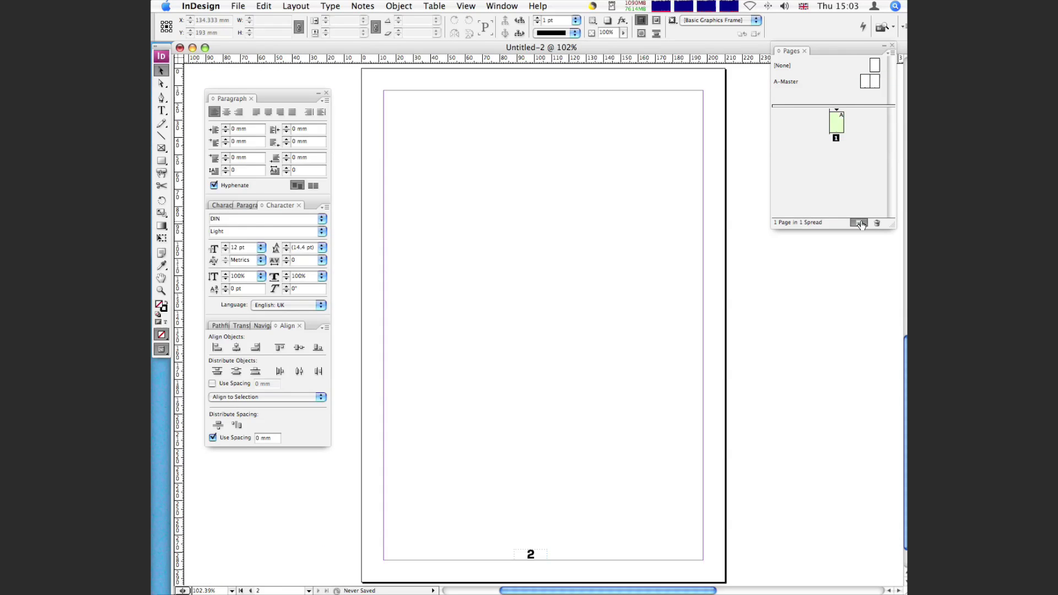
left_click(859, 222)
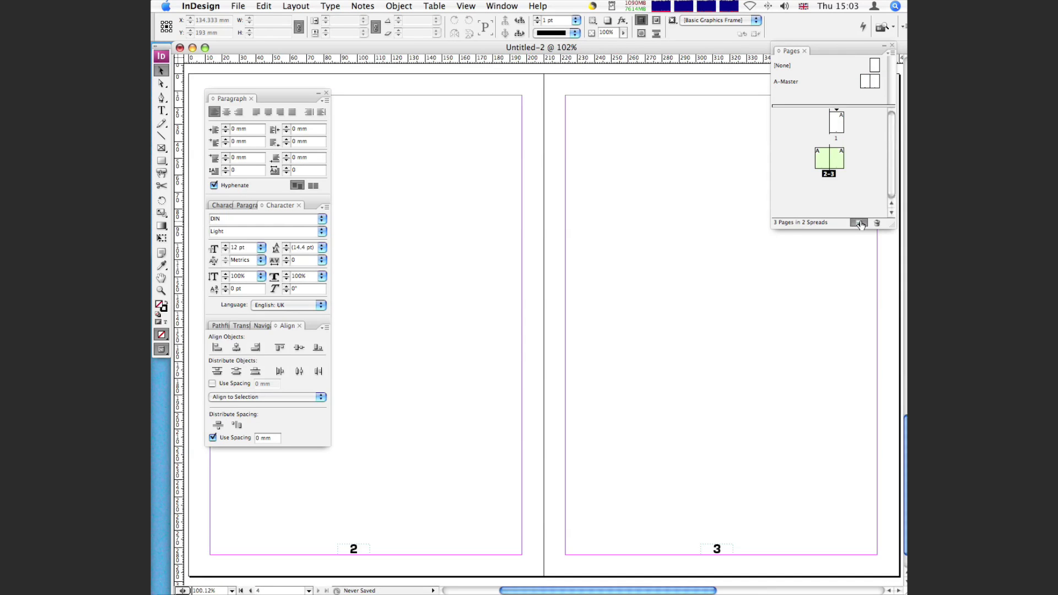
left_click(859, 222)
left_click(859, 222)
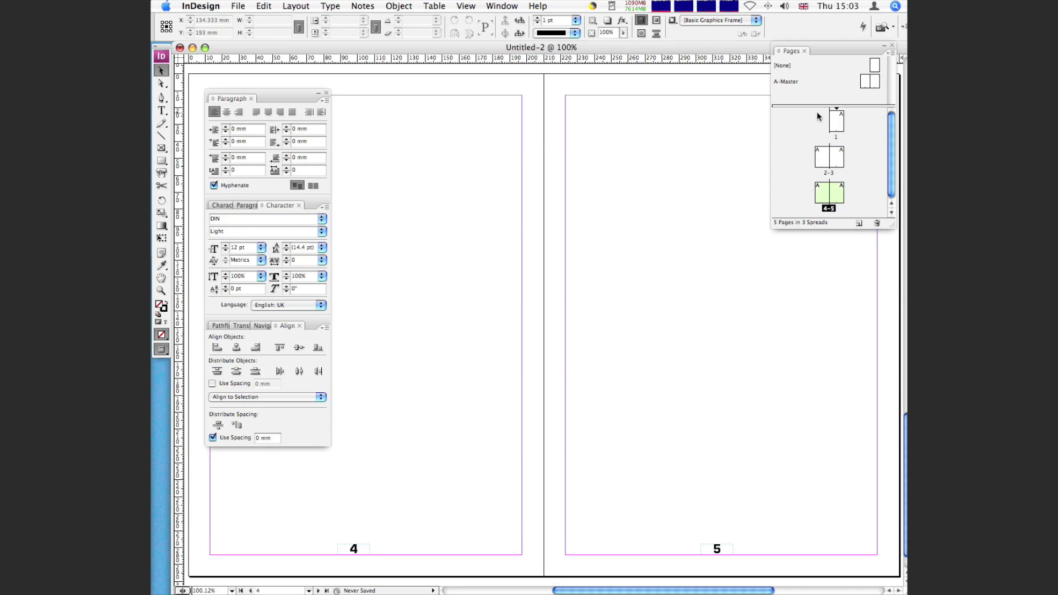